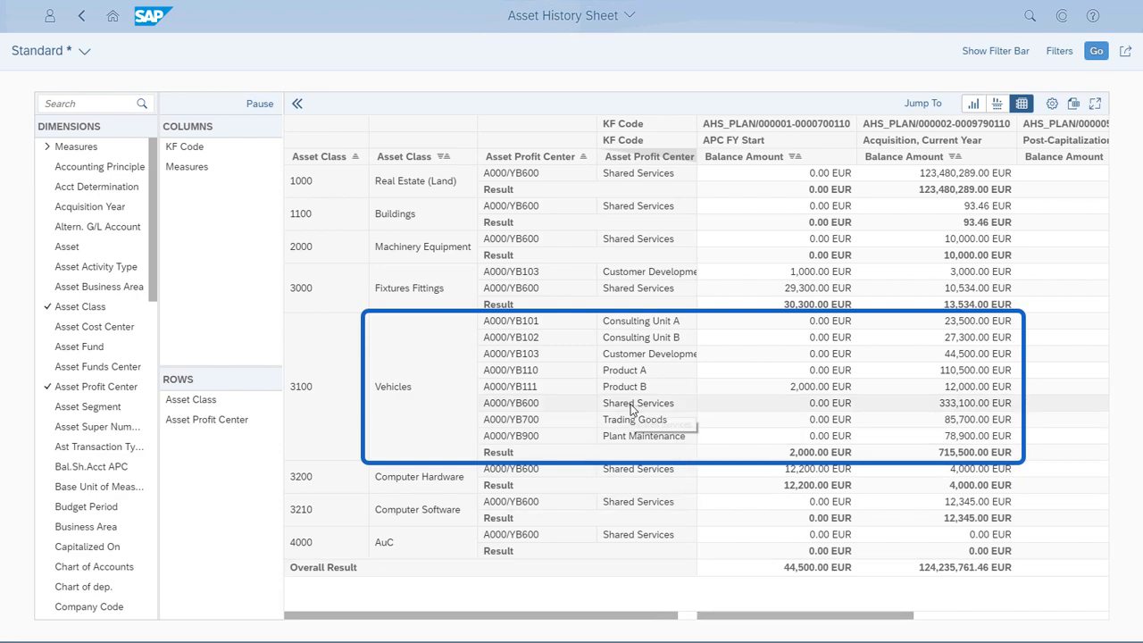
Jump from the current-year acquisition amount of Vehicles under Shared Services to the Asset Transactions app
{"action": "left_click", "coordinate": [971, 403]}
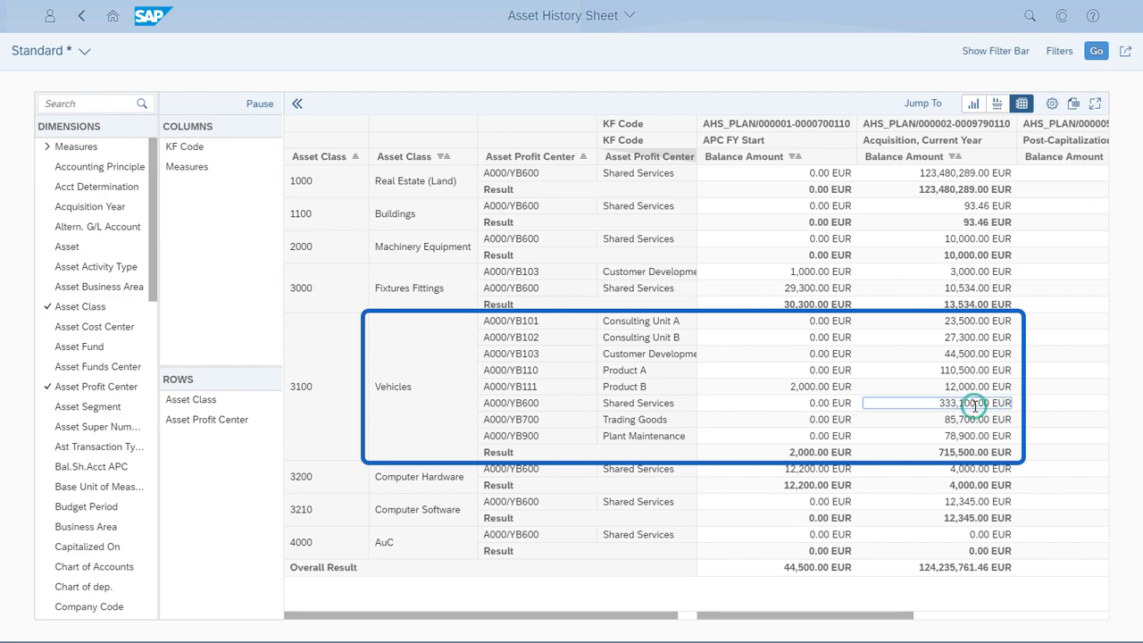
{"action": "right_click", "coordinate": [1003, 403]}
{"action": "mouse_move", "coordinate": [1027, 464]}
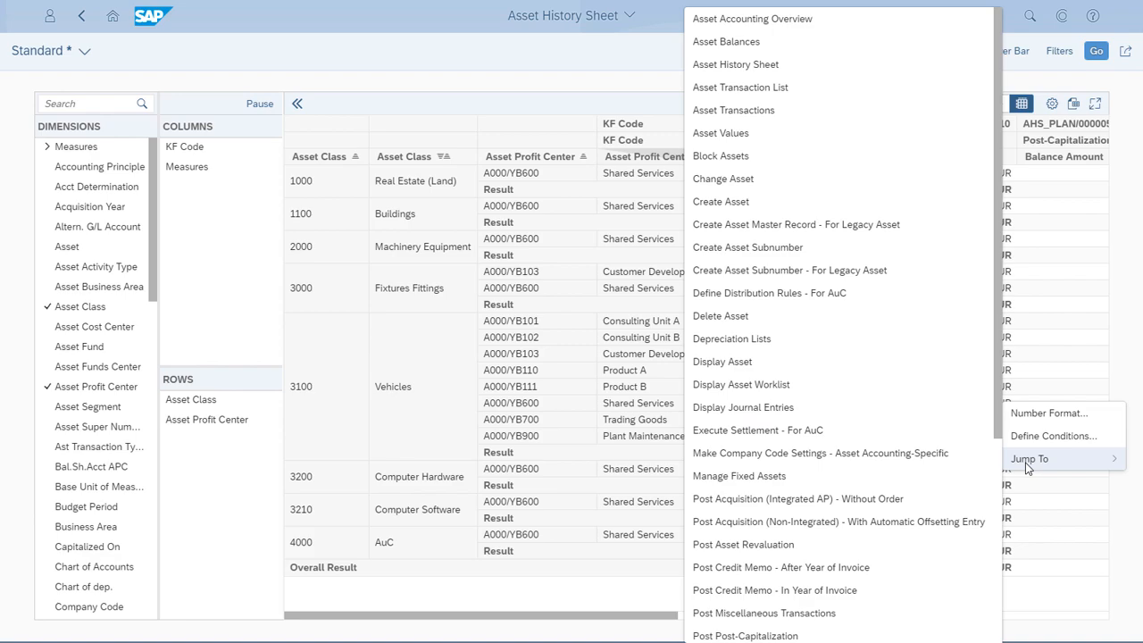
{"action": "left_click", "coordinate": [873, 117]}
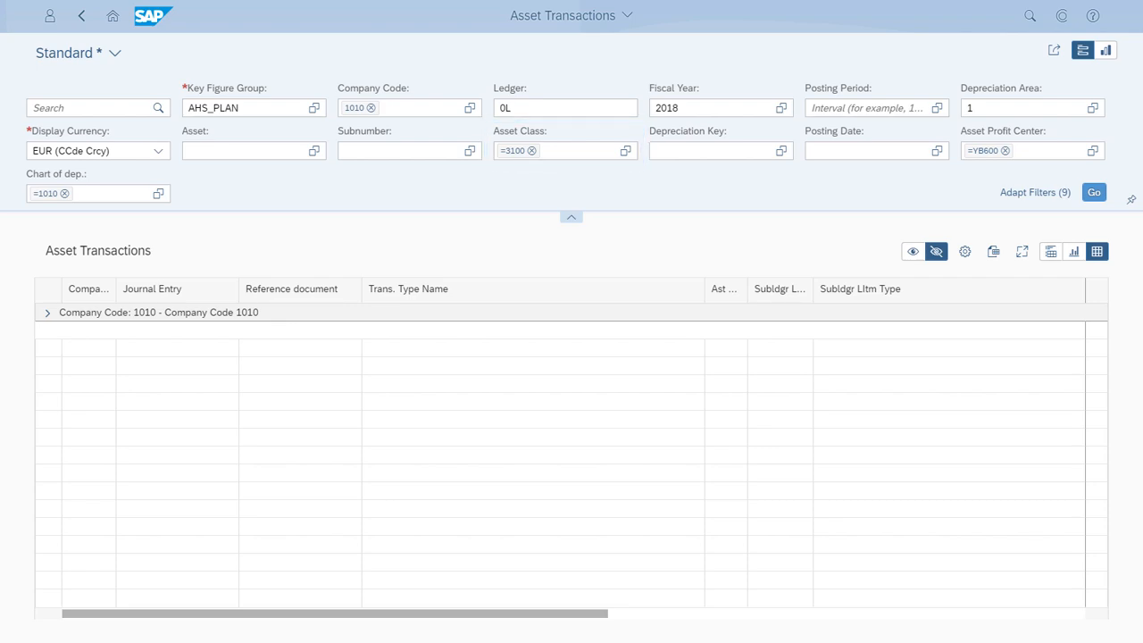
Remove the YB600 asset profit center filter and set the key figure group to TRANS_ACQ (Acquisitions)
{"action": "left_click", "coordinate": [1004, 150]}
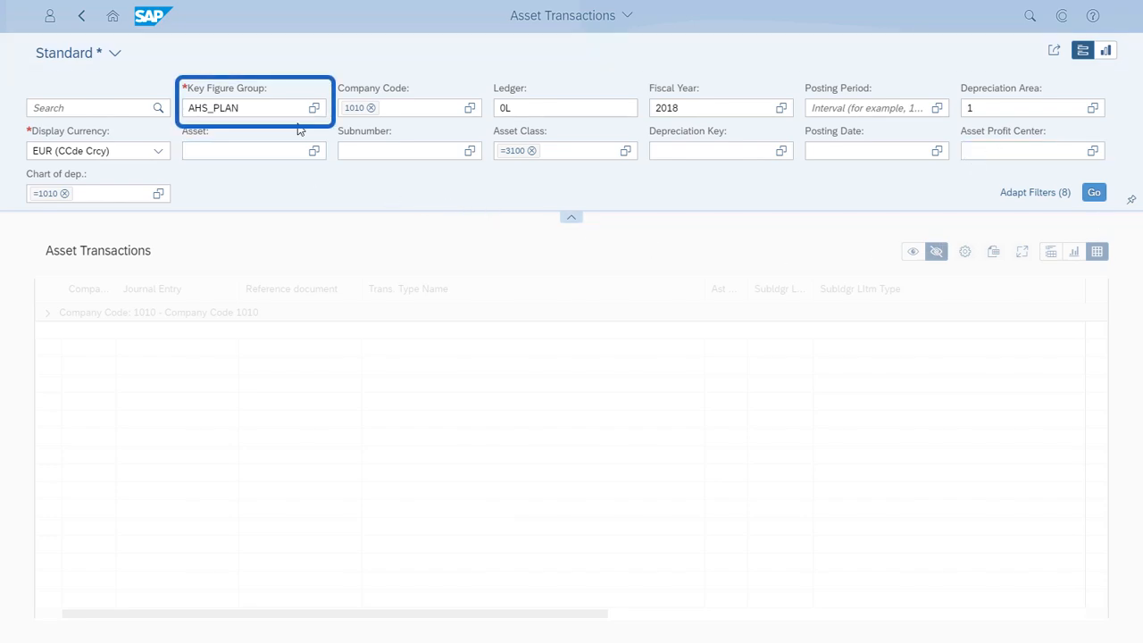
{"action": "left_click", "coordinate": [314, 108]}
{"action": "left_click", "coordinate": [921, 165]}
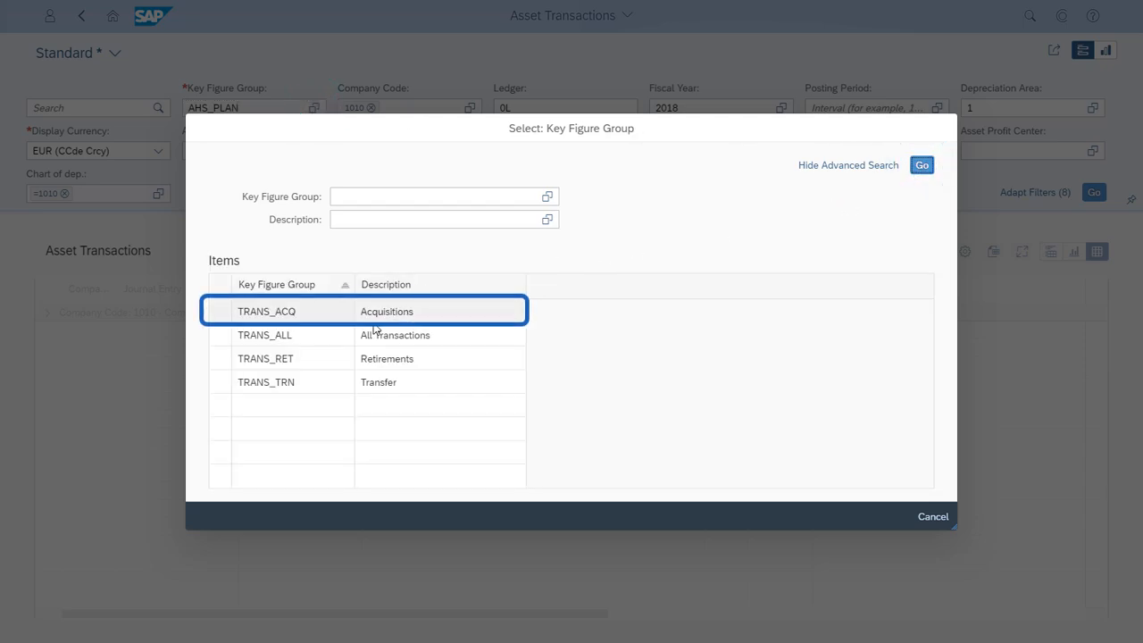
{"action": "left_click", "coordinate": [343, 314]}
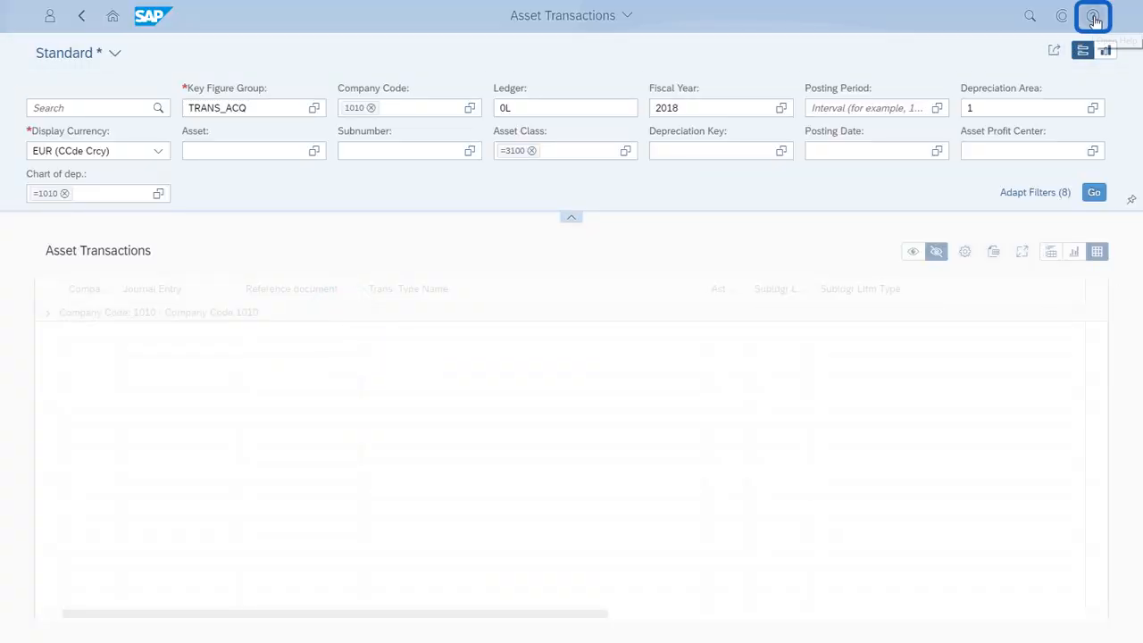
Read the on-screen help for Display Currency, Asset and Asset Class, and close the help
{"action": "left_click", "coordinate": [1094, 17]}
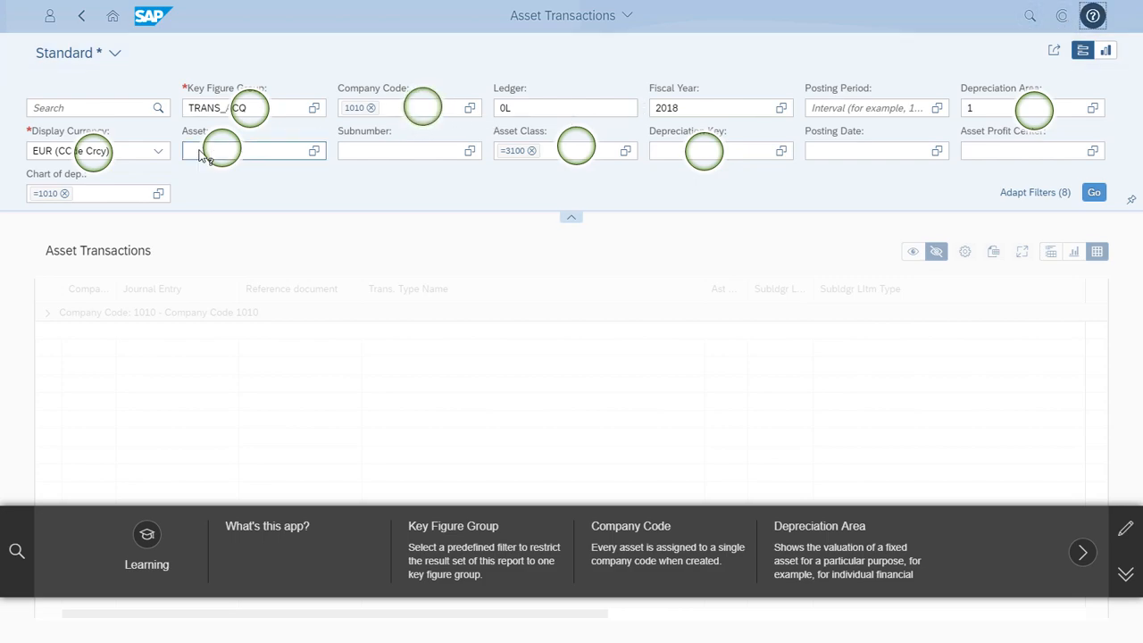
{"action": "left_click", "coordinate": [105, 157]}
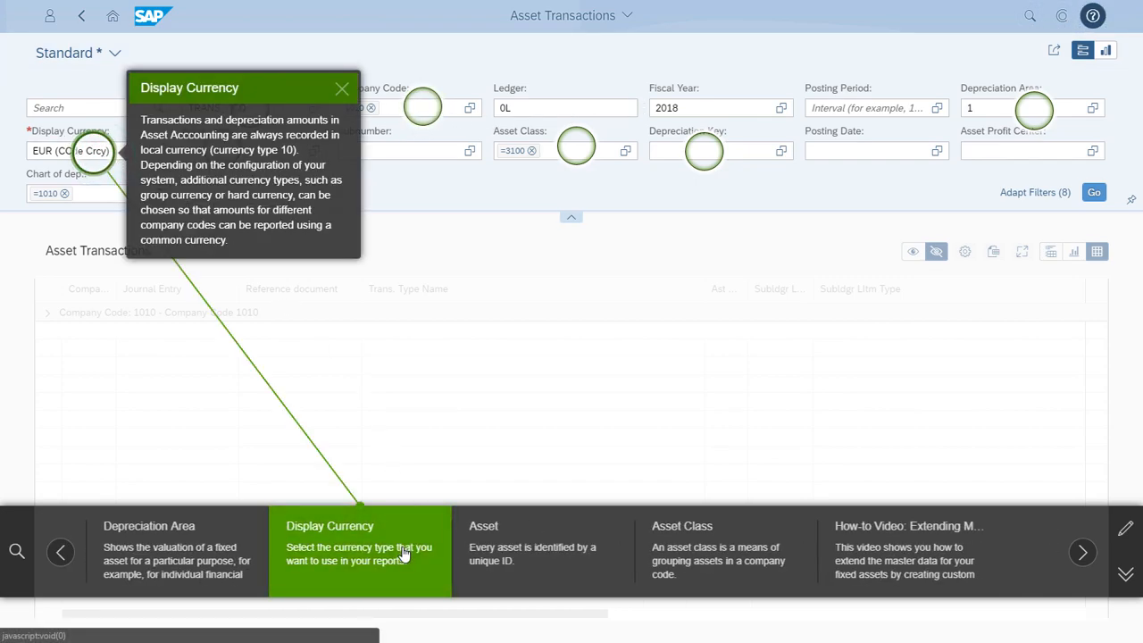
{"action": "left_click", "coordinate": [530, 553]}
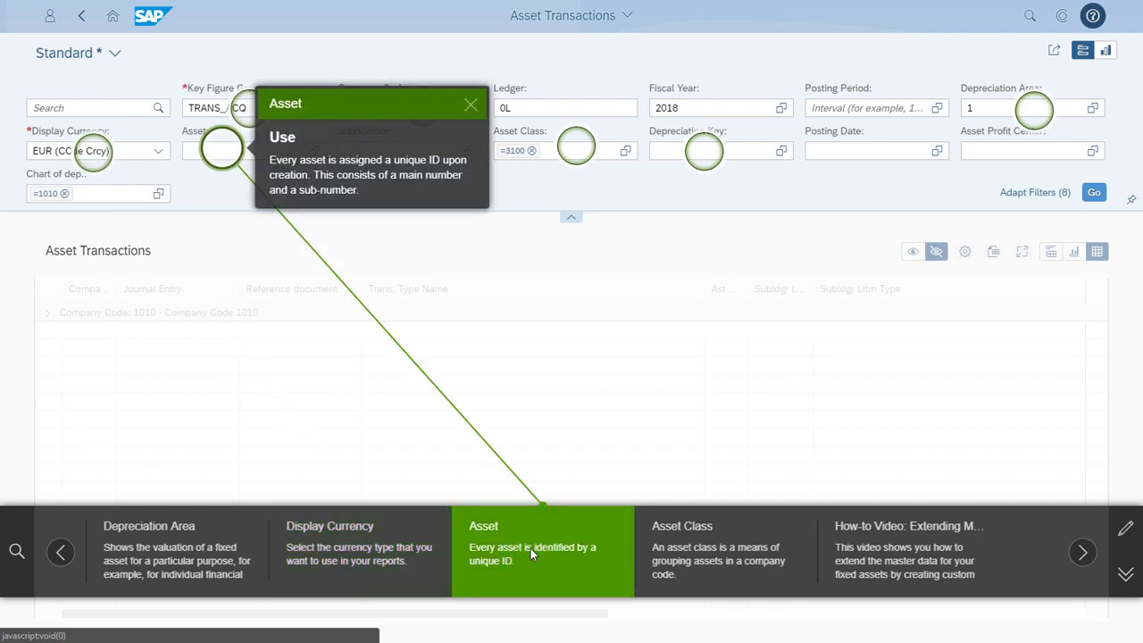
{"action": "left_click", "coordinate": [703, 552]}
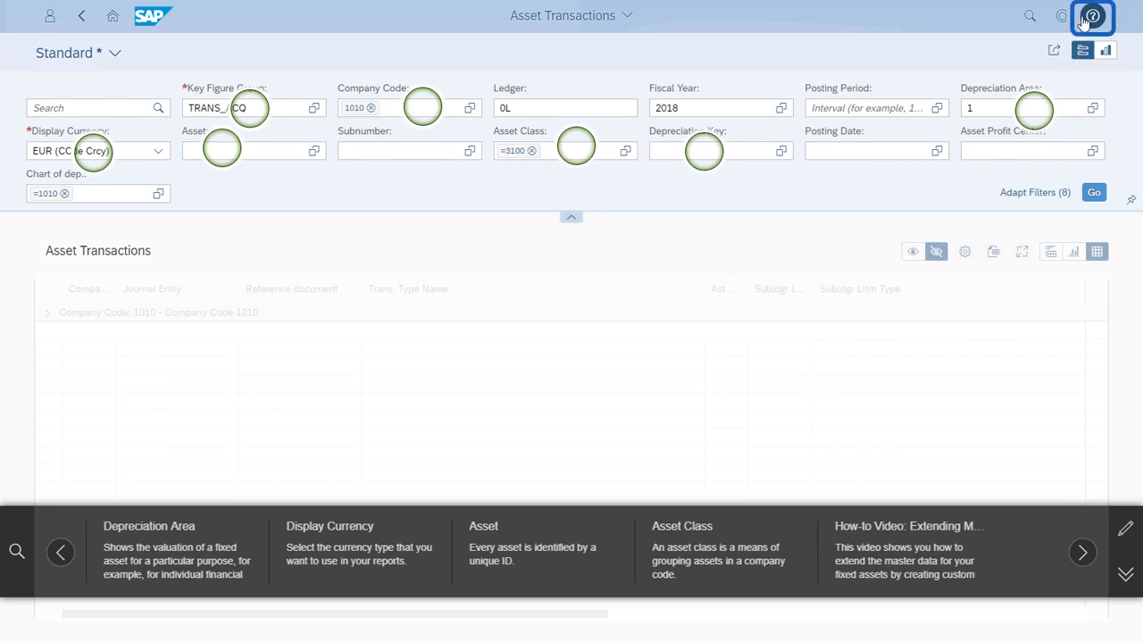
{"action": "left_click", "coordinate": [1091, 16]}
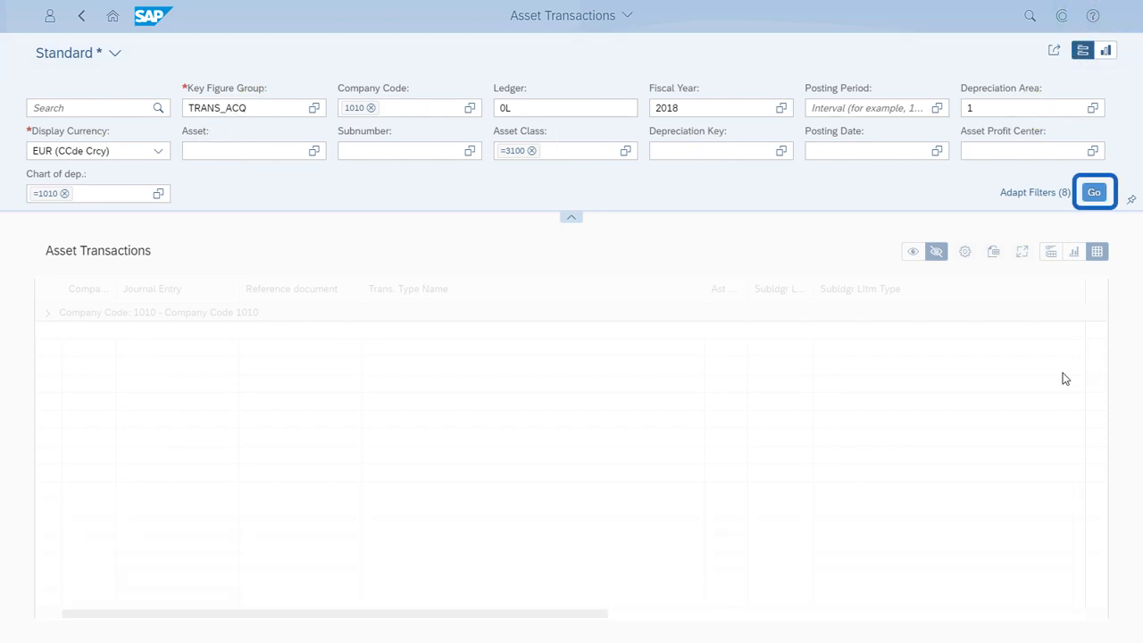
Run the report and expand company code 1010 and its transaction type 100 - External asset acquisition
{"action": "left_click", "coordinate": [1094, 195]}
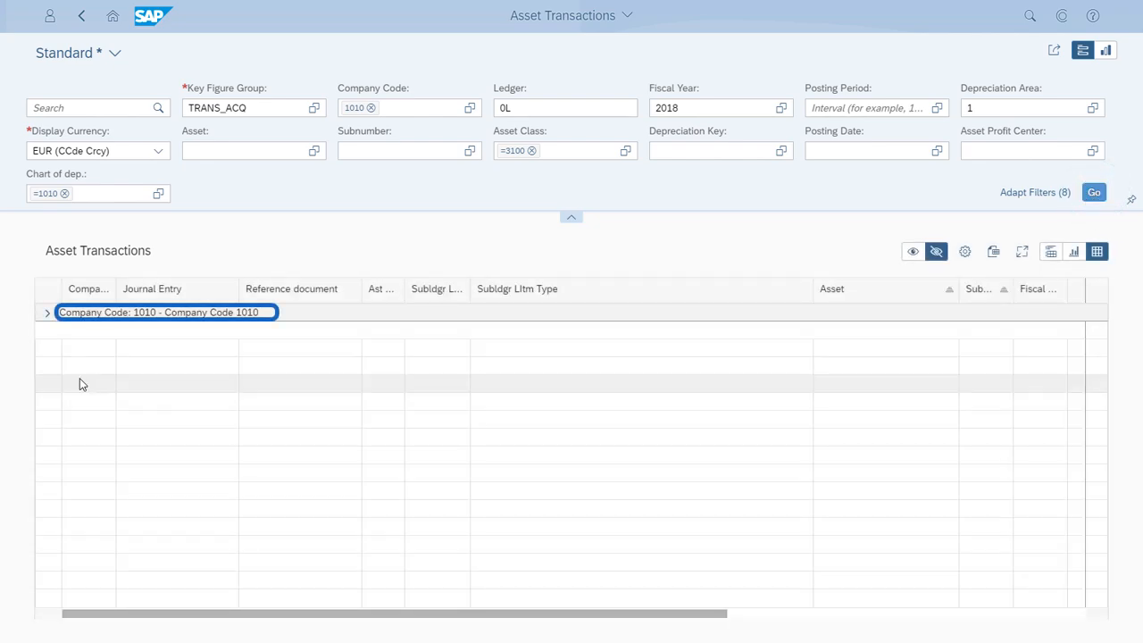
{"action": "left_click", "coordinate": [46, 321]}
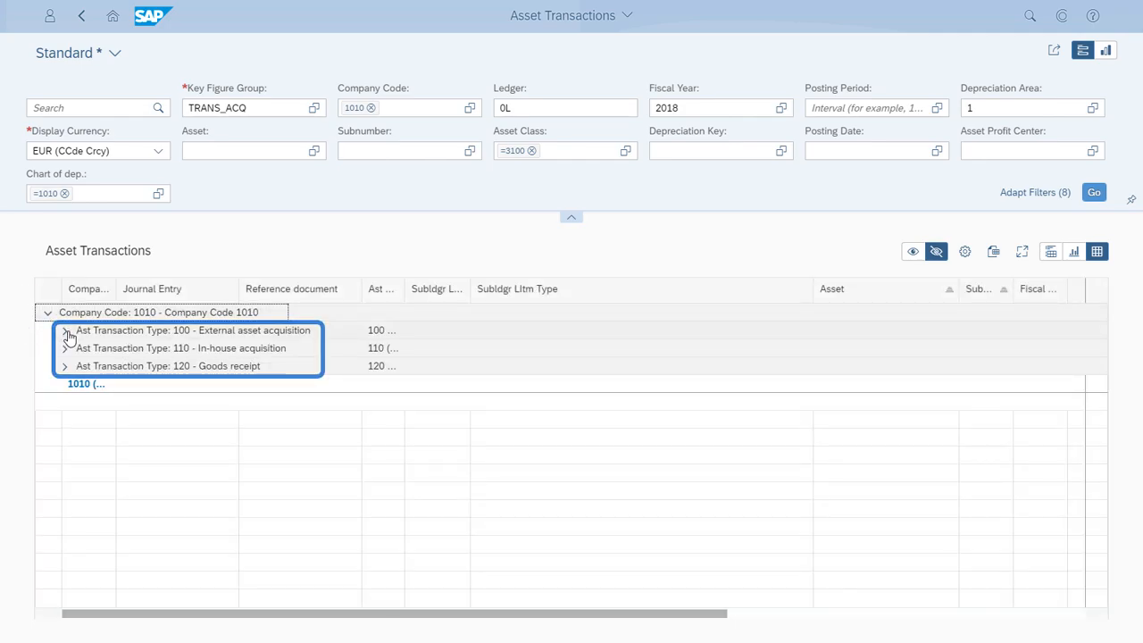
{"action": "left_click", "coordinate": [65, 332]}
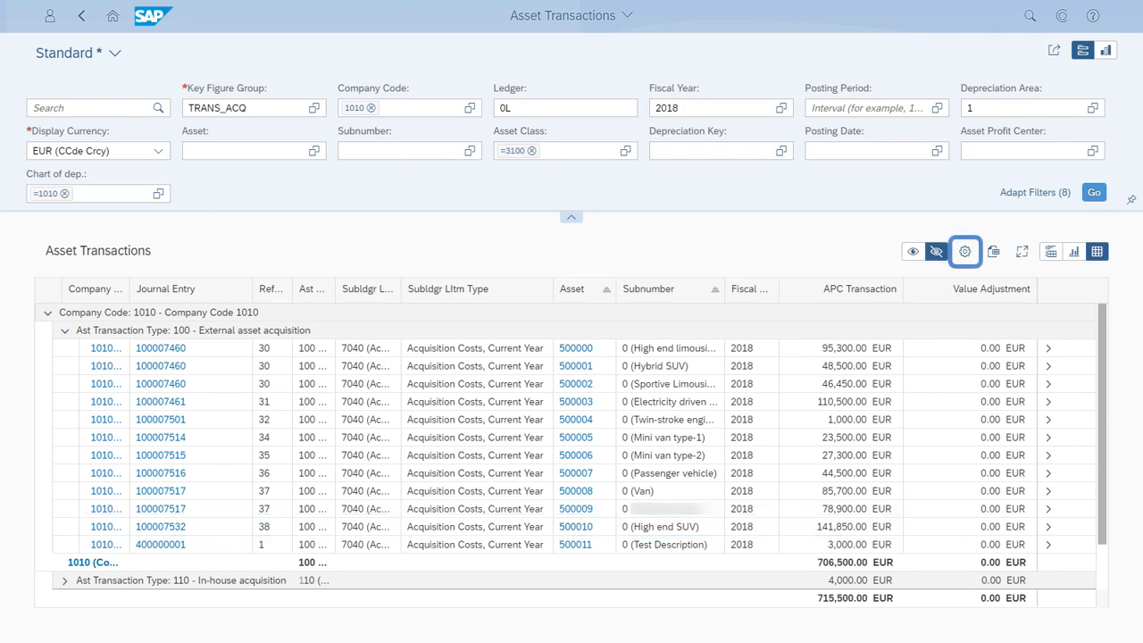
{"action": "left_click_drag", "start_coordinate": [1103, 541], "coordinate": [1107, 591]}
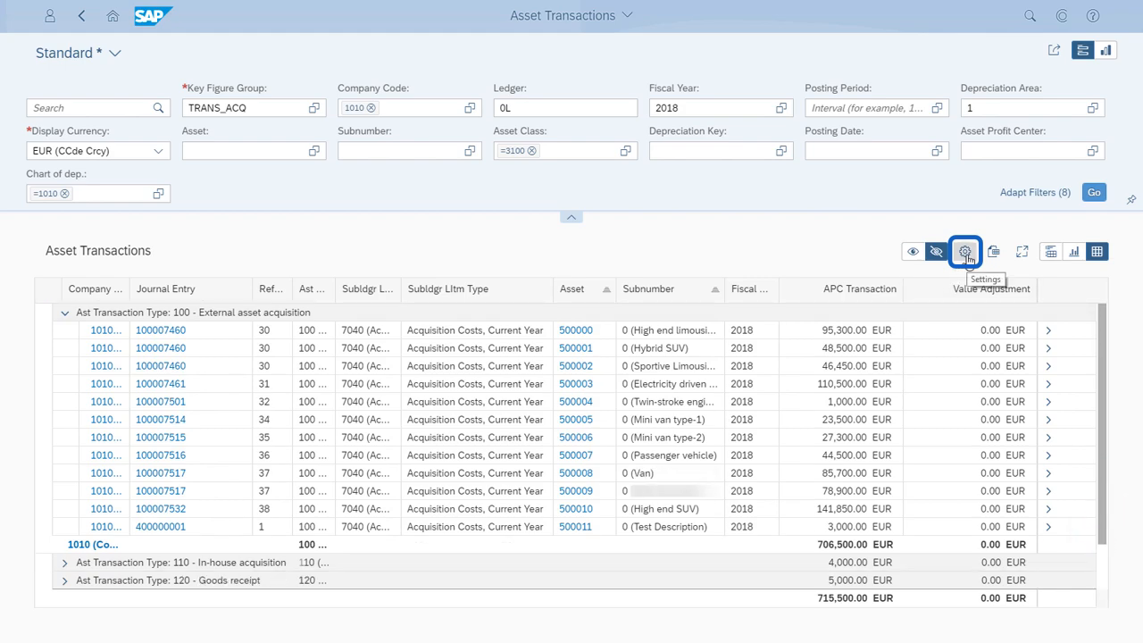
Remove the Subnumber and Asset sort criteria in the table's view settings
{"action": "left_click", "coordinate": [966, 256]}
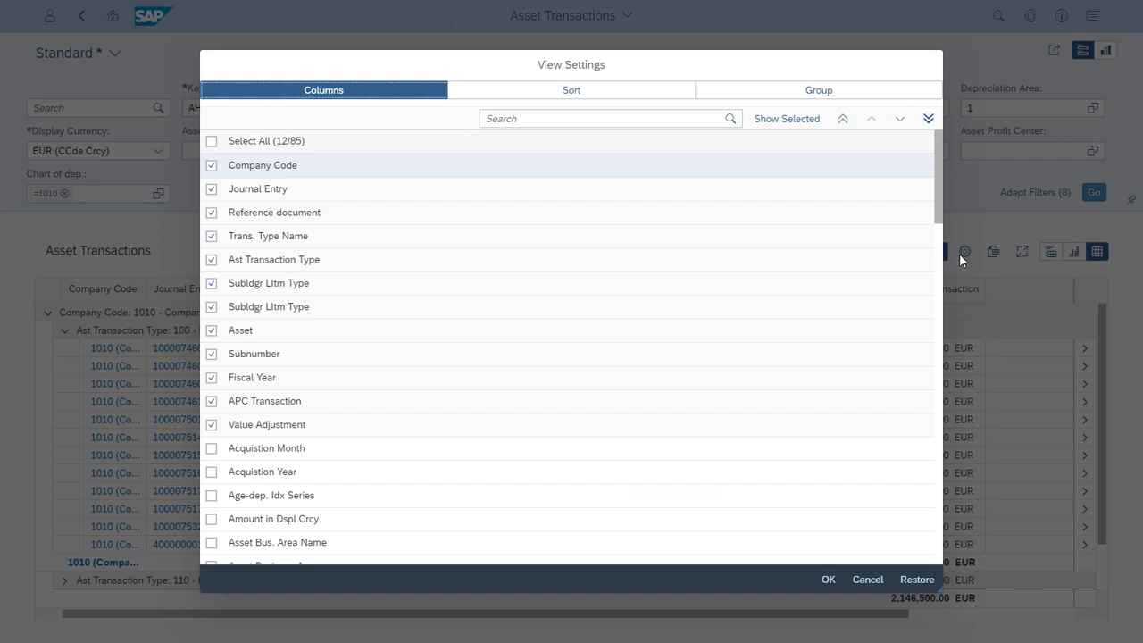
{"action": "left_click", "coordinate": [616, 92]}
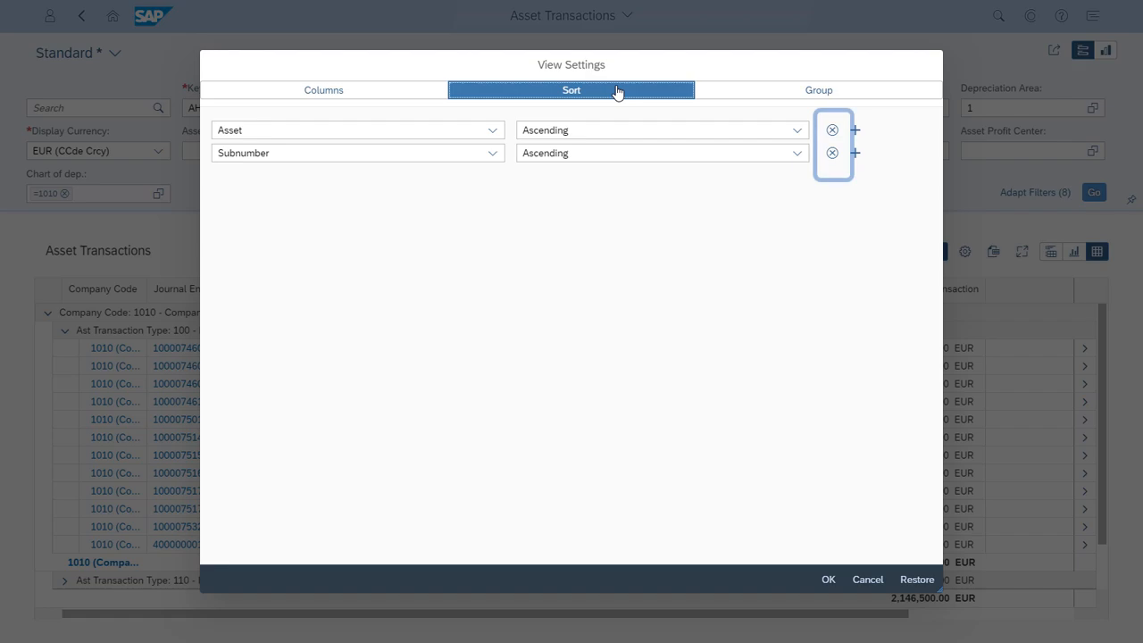
{"action": "left_click", "coordinate": [830, 153]}
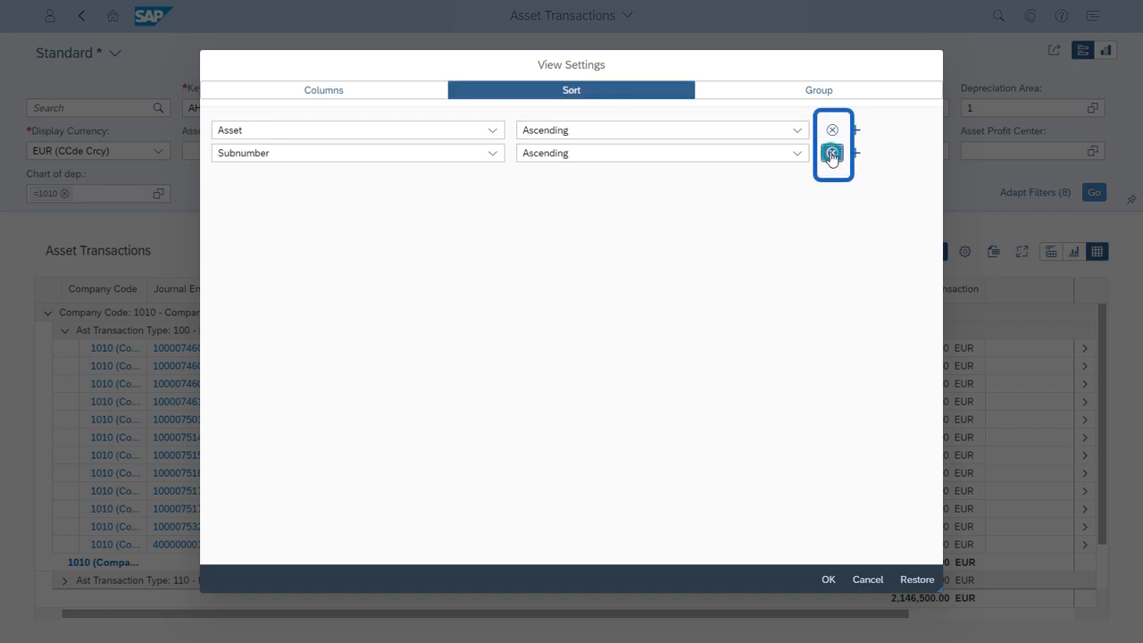
{"action": "left_click", "coordinate": [832, 132]}
Add the Asset Profit Center column to the transactions table and apply the view settings
{"action": "left_click", "coordinate": [358, 97]}
{"action": "scroll", "coordinate": [688, 332], "scroll_direction": "down", "scroll_amount": 4}
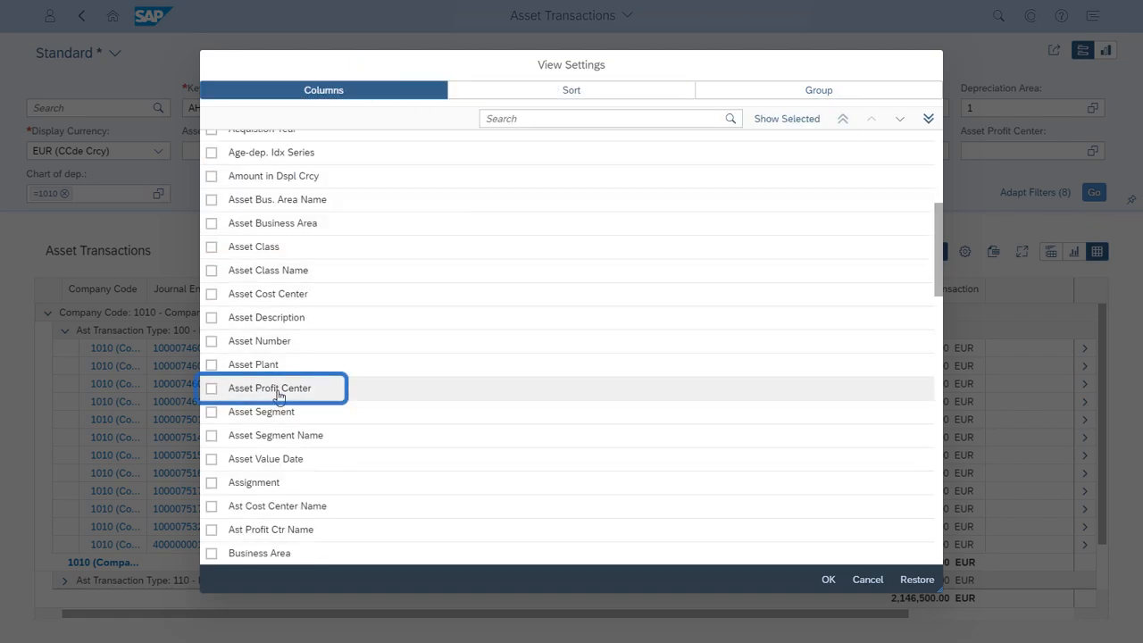
{"action": "left_click", "coordinate": [212, 388]}
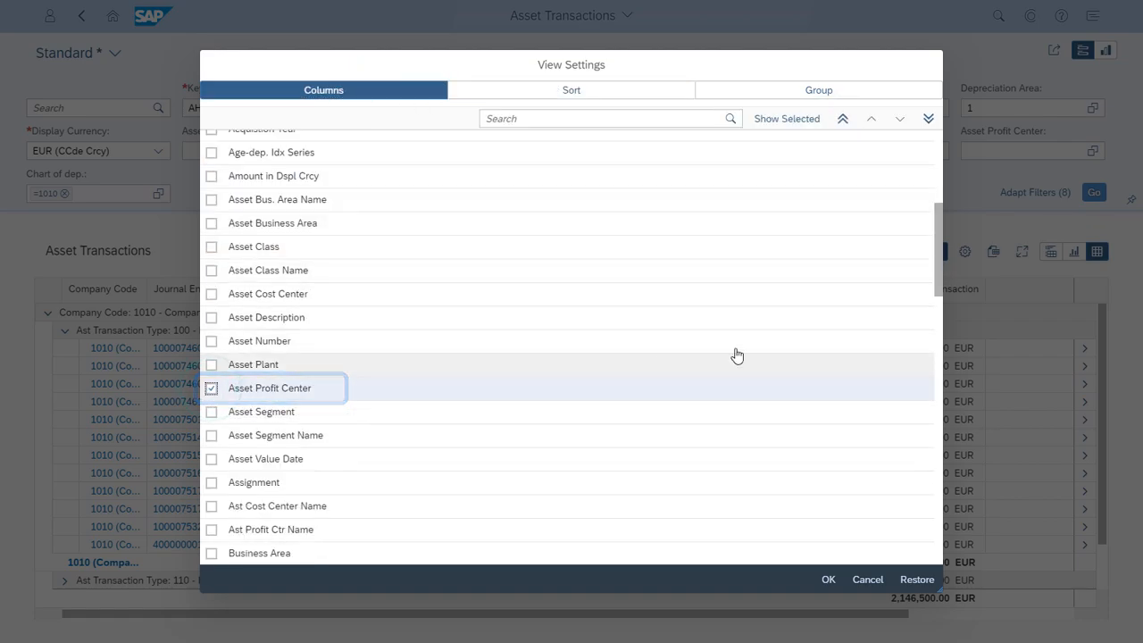
{"action": "left_click", "coordinate": [826, 578]}
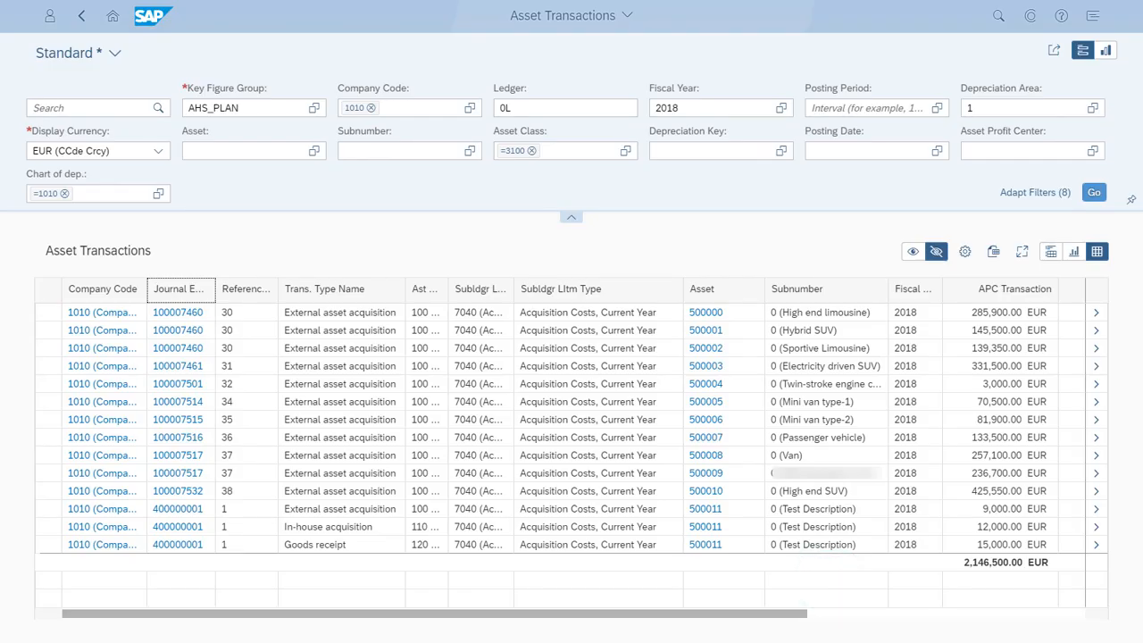
Narrow the Value Adjustment column and move Asset Profit Center to be the table's first column
{"action": "left_click_drag", "start_coordinate": [762, 618], "coordinate": [1050, 615]}
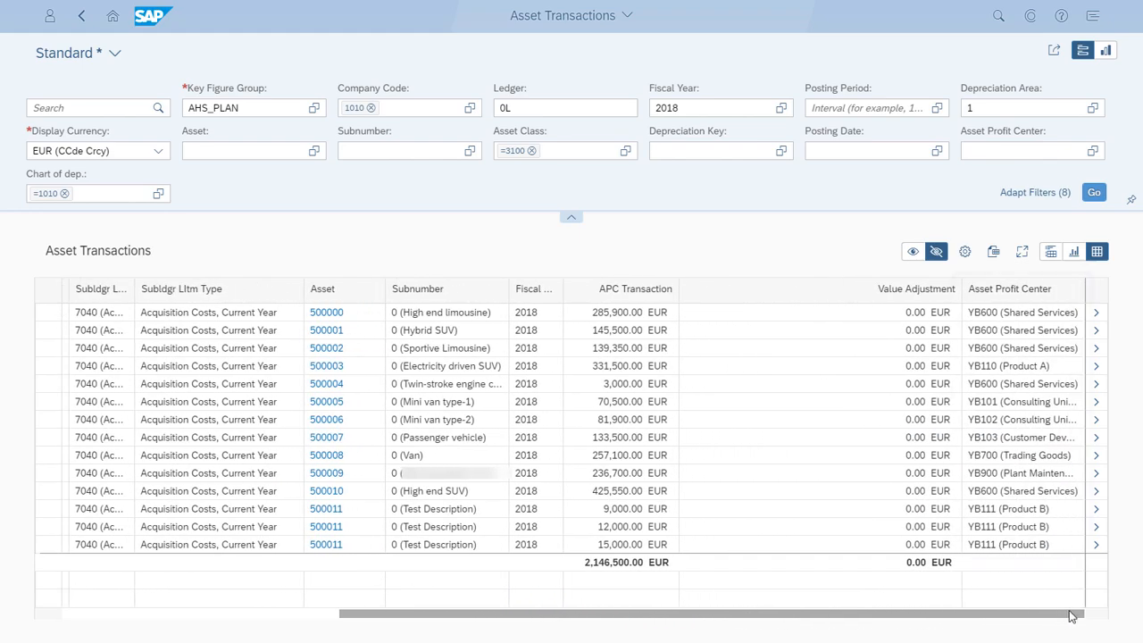
{"action": "left_click_drag", "start_coordinate": [962, 289], "coordinate": [714, 288]}
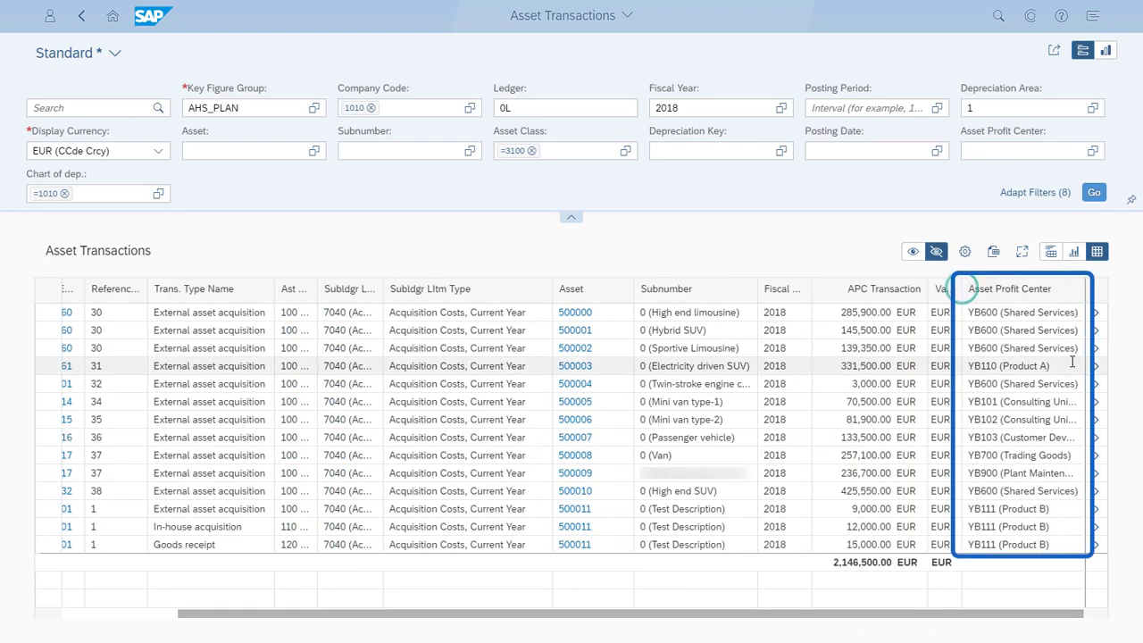
{"action": "left_click_drag", "start_coordinate": [1033, 287], "coordinate": [44, 284]}
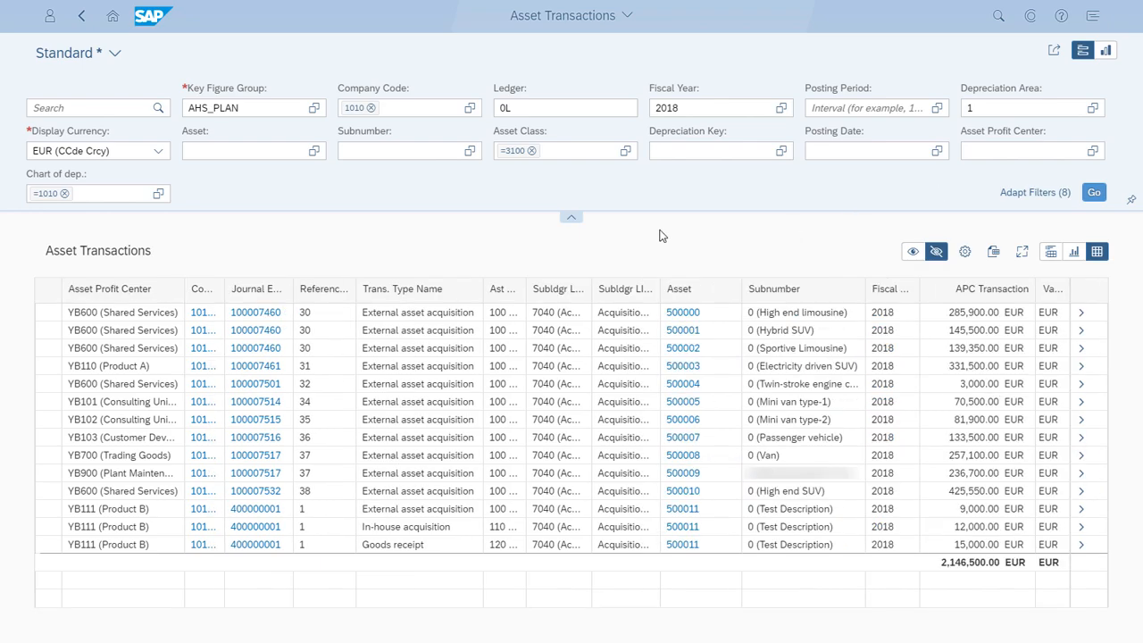
Collapse the filter area and display the transactions as a chart combined with the table
{"action": "left_click", "coordinate": [572, 219]}
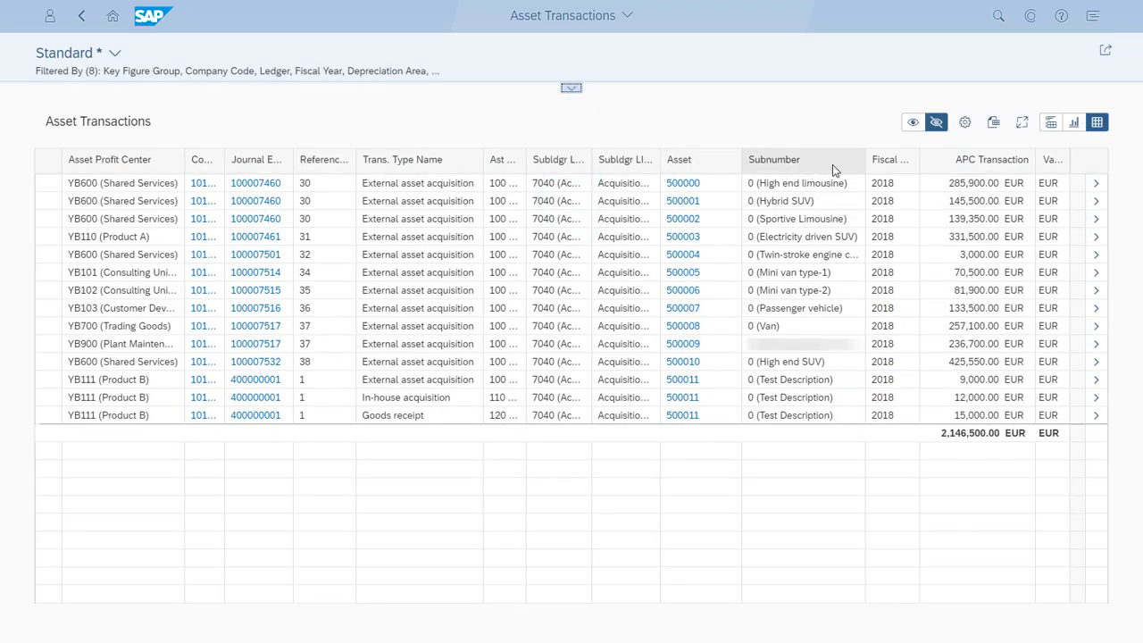
{"action": "left_click", "coordinate": [1049, 126]}
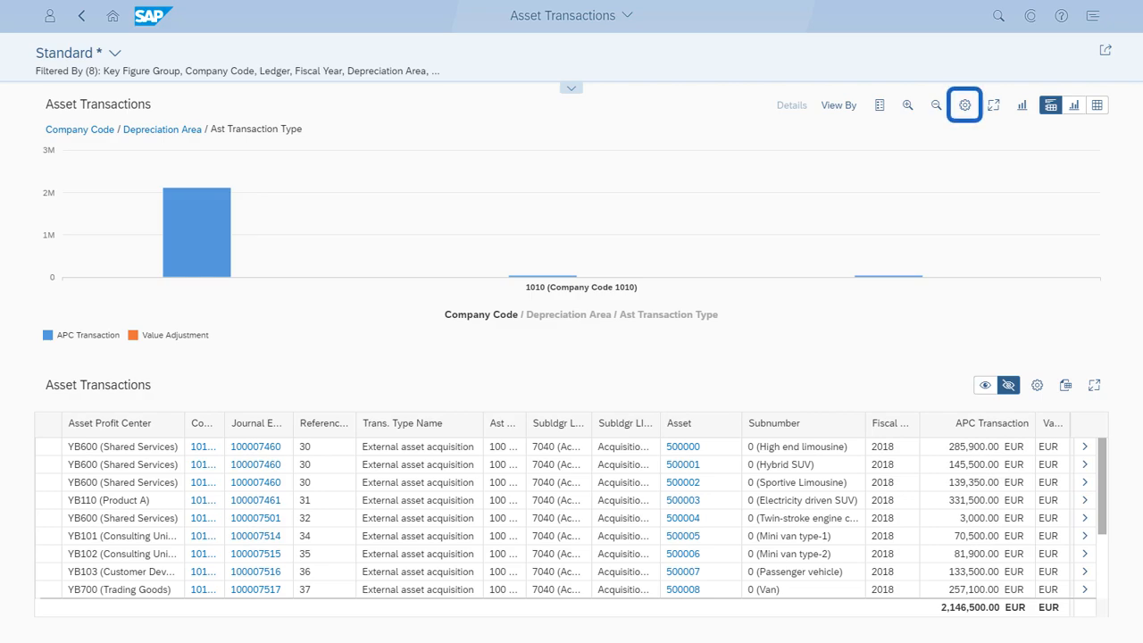
Add Asset Profit Center to the chart and remove Company Code, Depreciation Area, Ast Transaction Type and Value Adjustment, keeping APC Transaction
{"action": "left_click", "coordinate": [964, 107]}
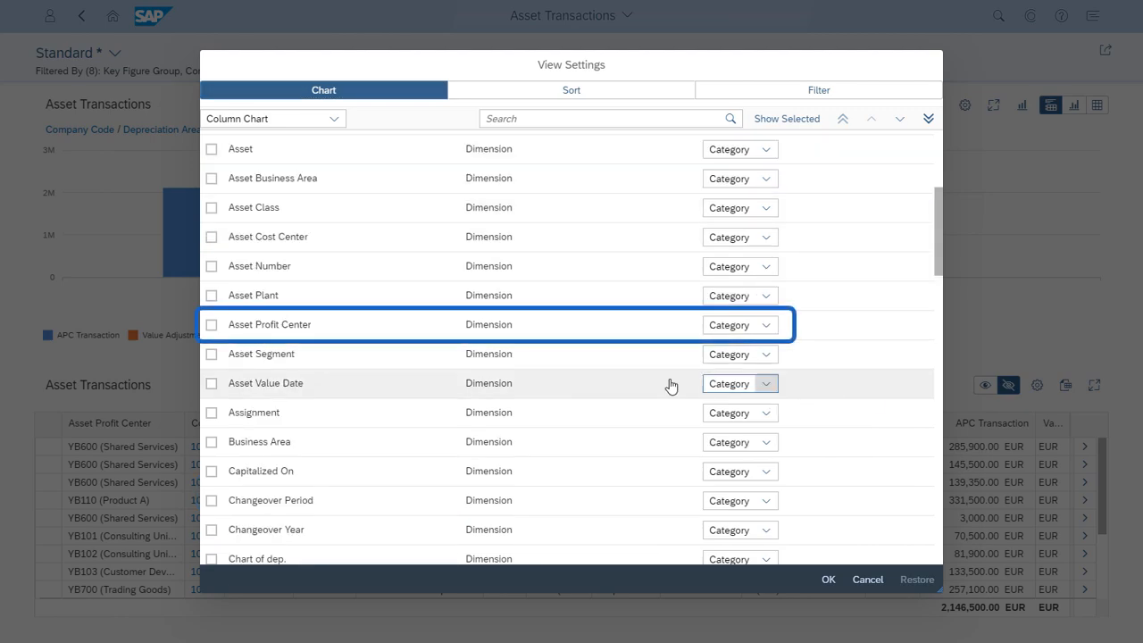
{"action": "left_click", "coordinate": [212, 325]}
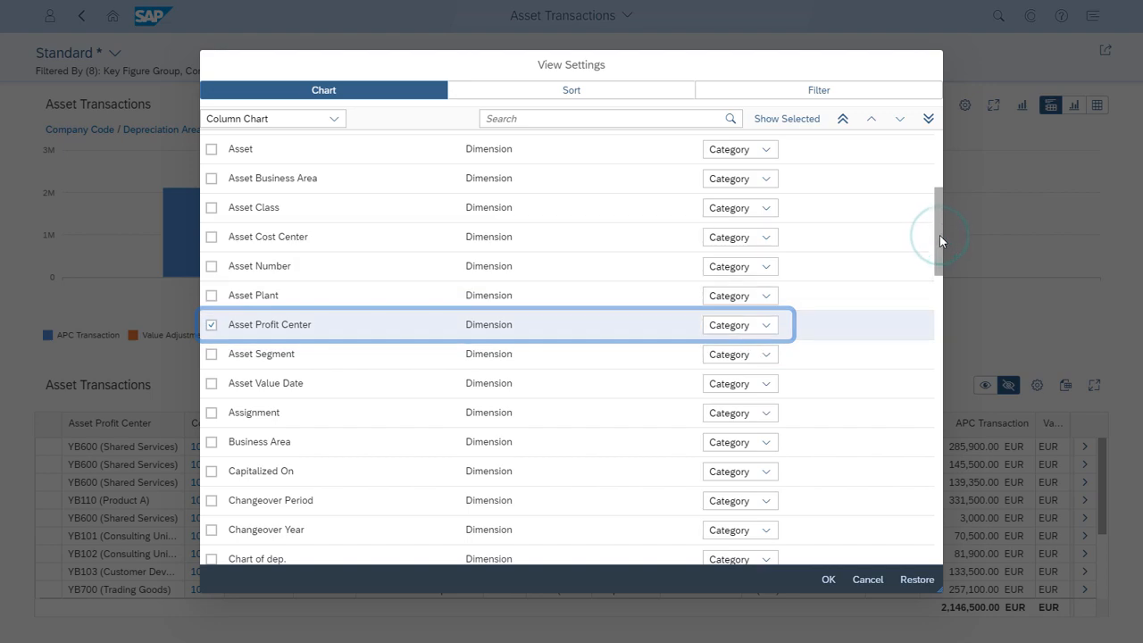
{"action": "scroll", "coordinate": [939, 235], "scroll_direction": "up", "scroll_amount": 2}
{"action": "left_click_drag", "start_coordinate": [941, 242], "coordinate": [940, 197]}
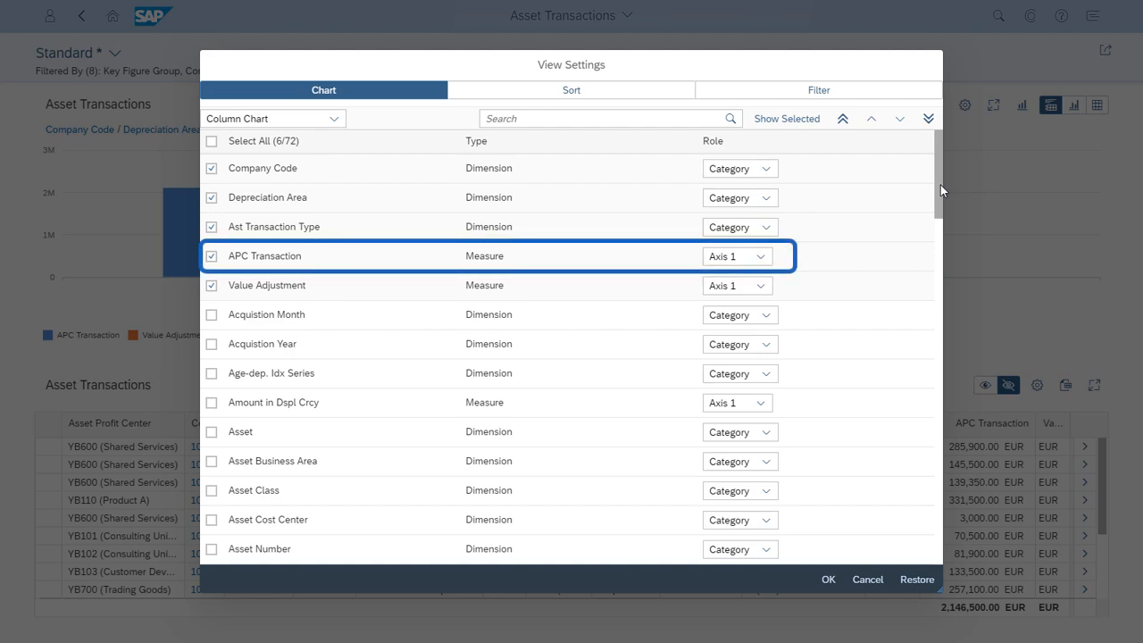
{"action": "left_click", "coordinate": [211, 170]}
{"action": "left_click", "coordinate": [211, 197]}
{"action": "left_click", "coordinate": [212, 228]}
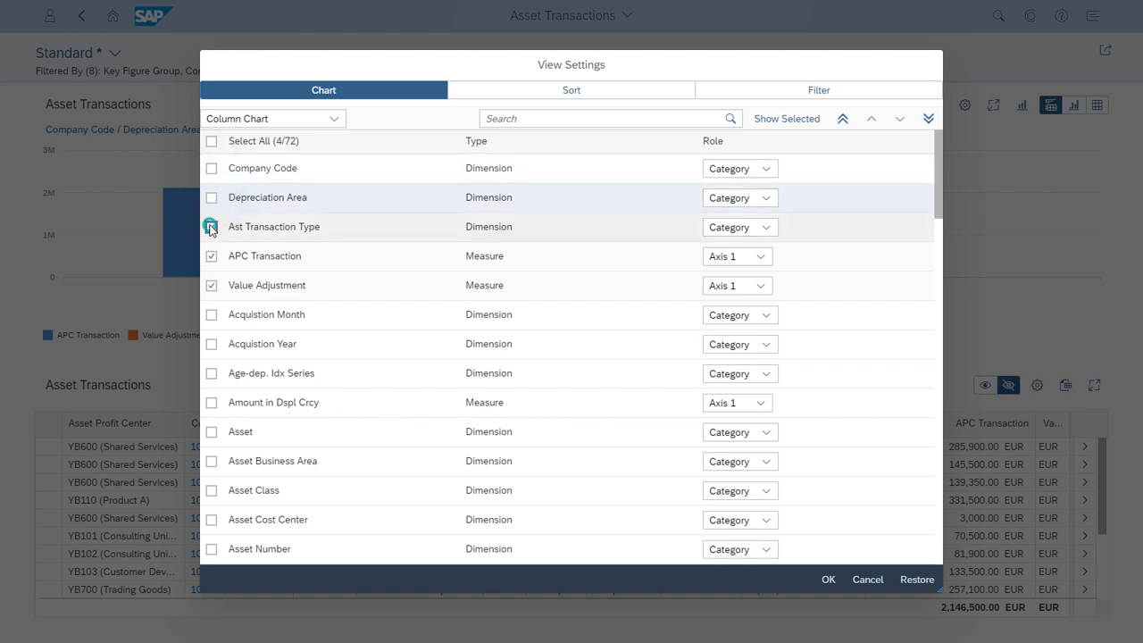
{"action": "left_click", "coordinate": [211, 286]}
{"action": "left_click_drag", "start_coordinate": [942, 193], "coordinate": [952, 256]}
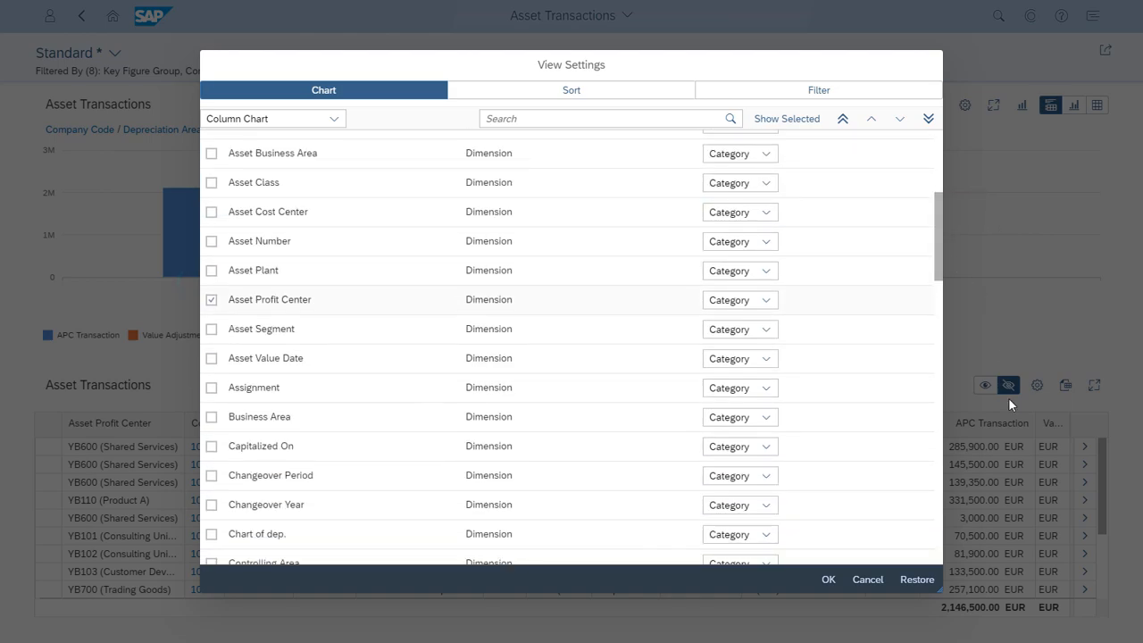
{"action": "left_click", "coordinate": [828, 580]}
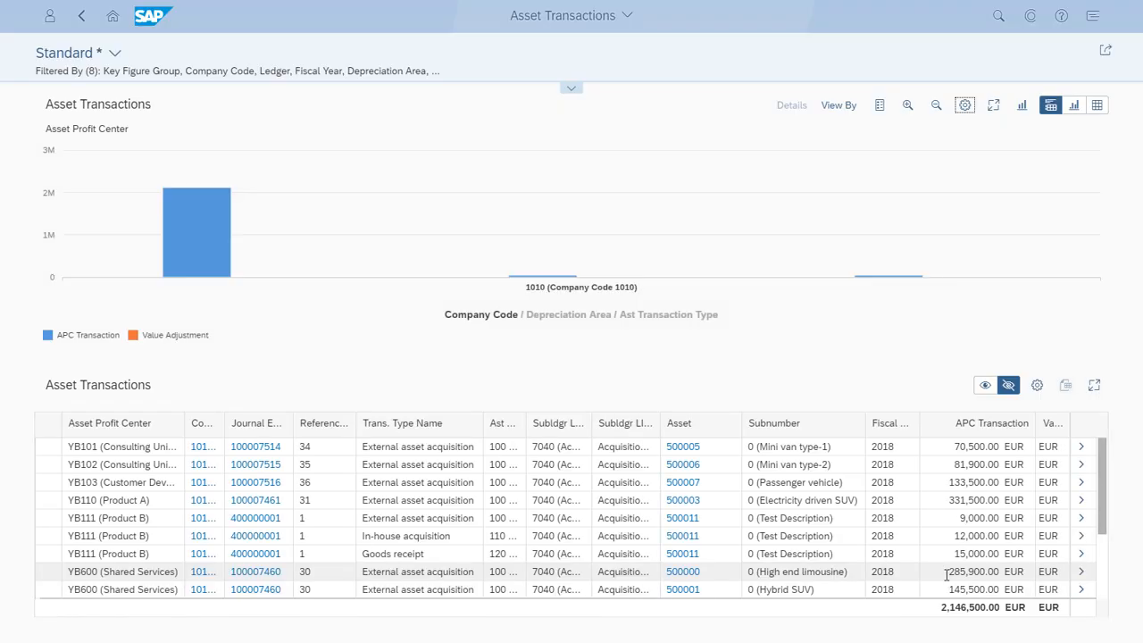
Sort the chart by APC Transaction in descending order
{"action": "left_click", "coordinate": [965, 106]}
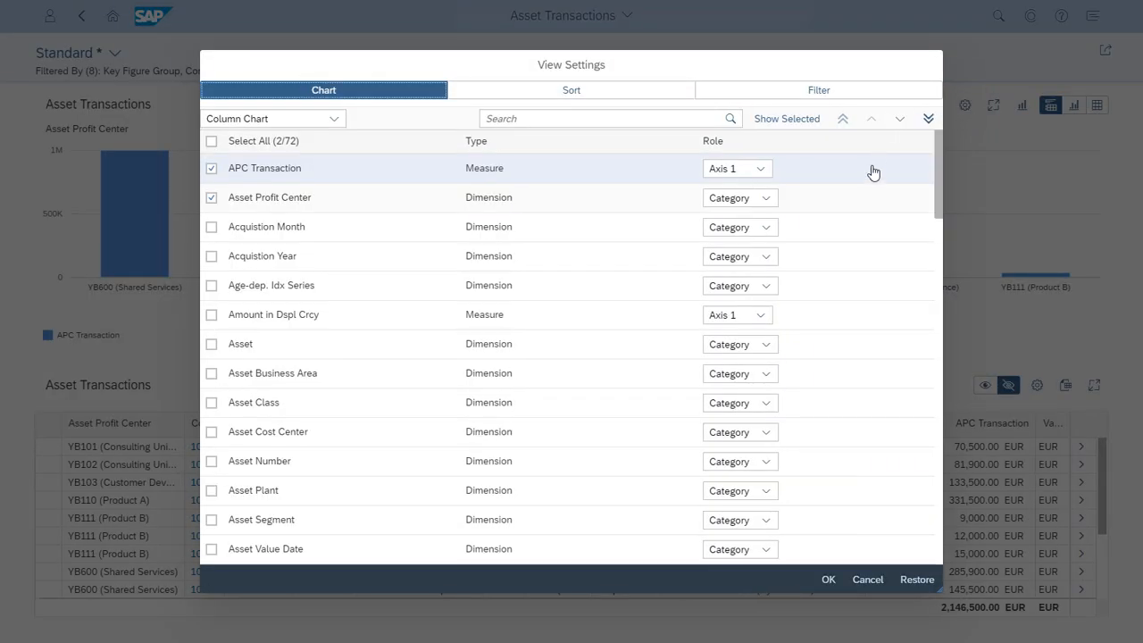
{"action": "left_click", "coordinate": [641, 97]}
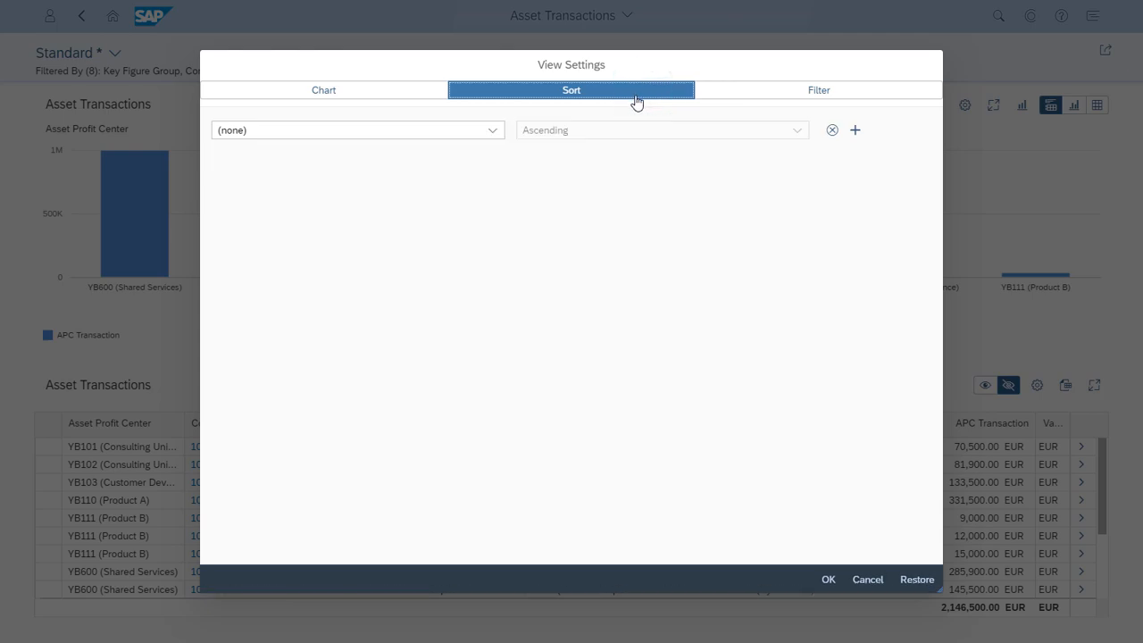
{"action": "left_click", "coordinate": [491, 134]}
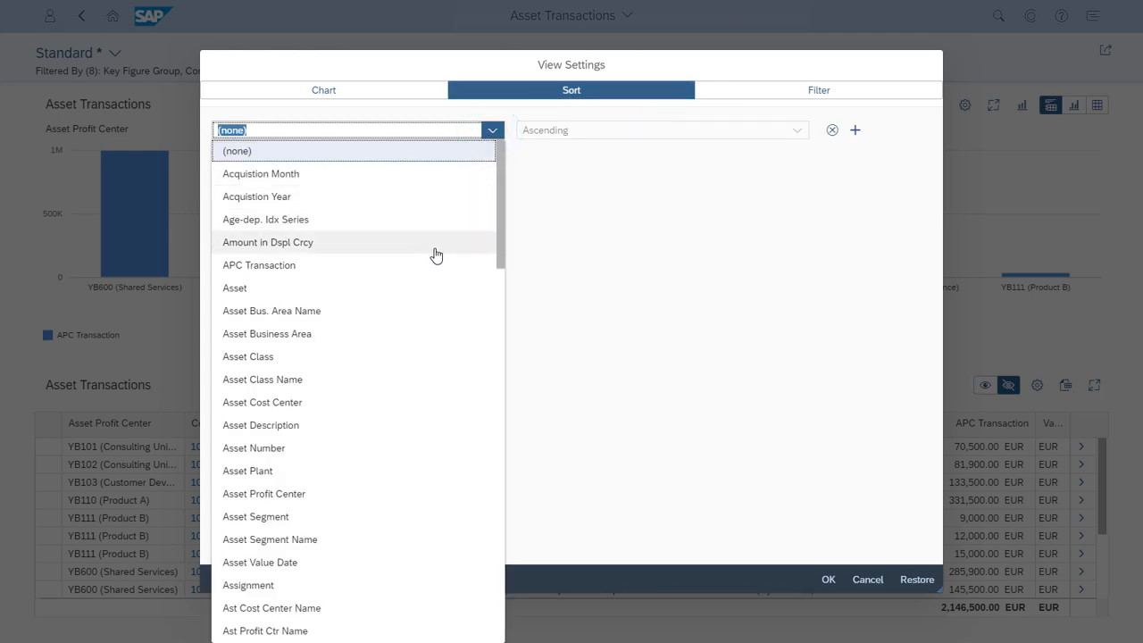
{"action": "scroll", "coordinate": [434, 250], "scroll_direction": "down", "scroll_amount": 1}
{"action": "left_click", "coordinate": [416, 203]}
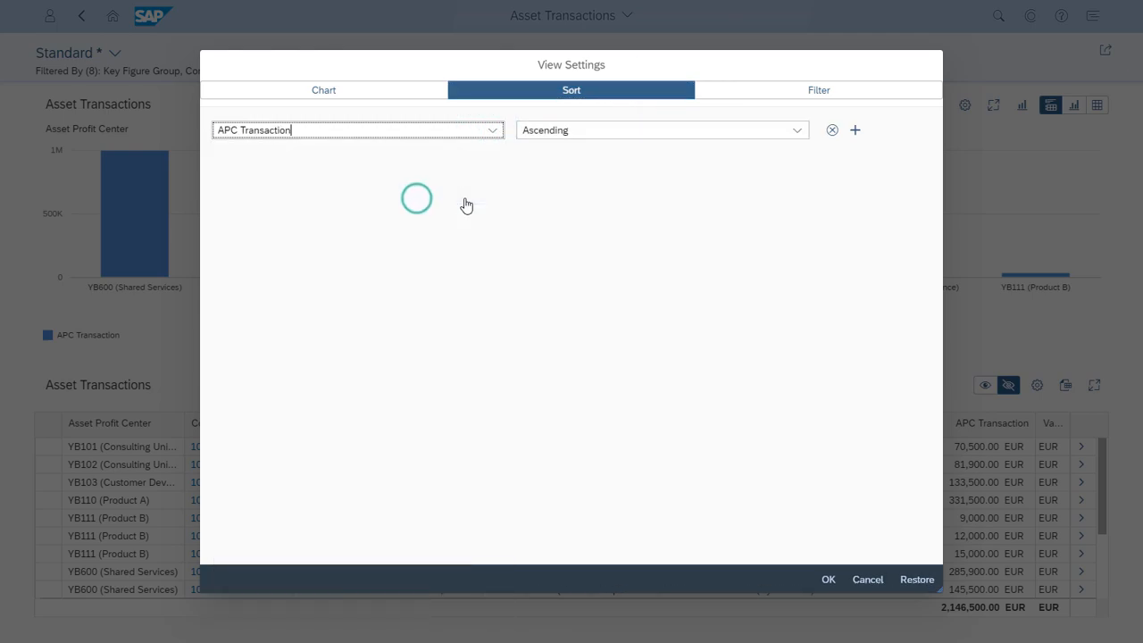
{"action": "left_click", "coordinate": [797, 134]}
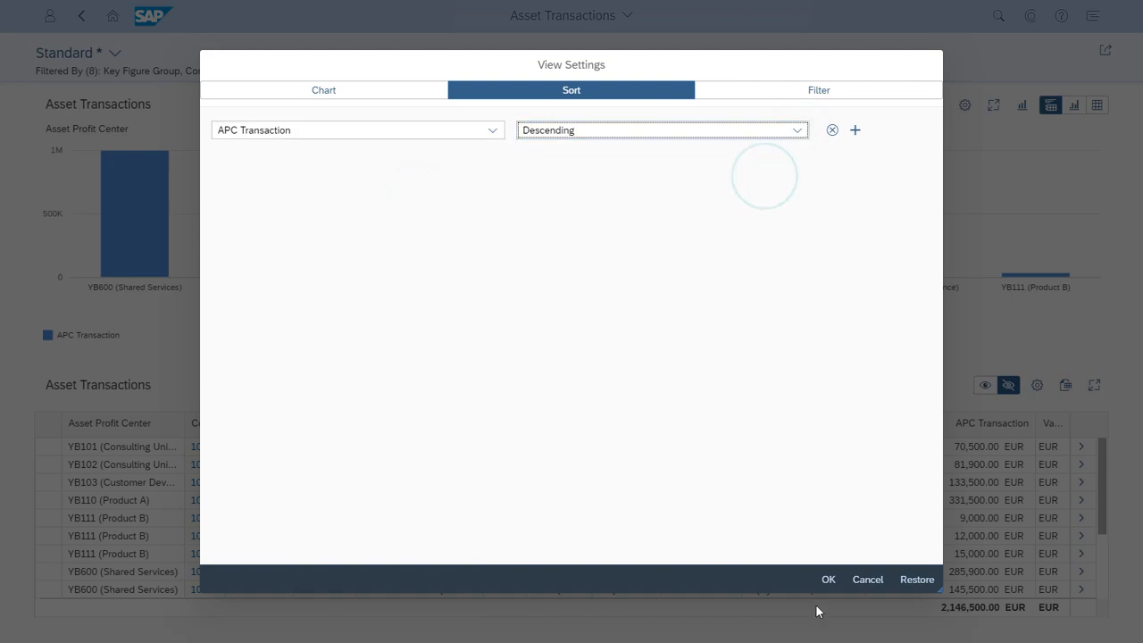
{"action": "left_click", "coordinate": [828, 579]}
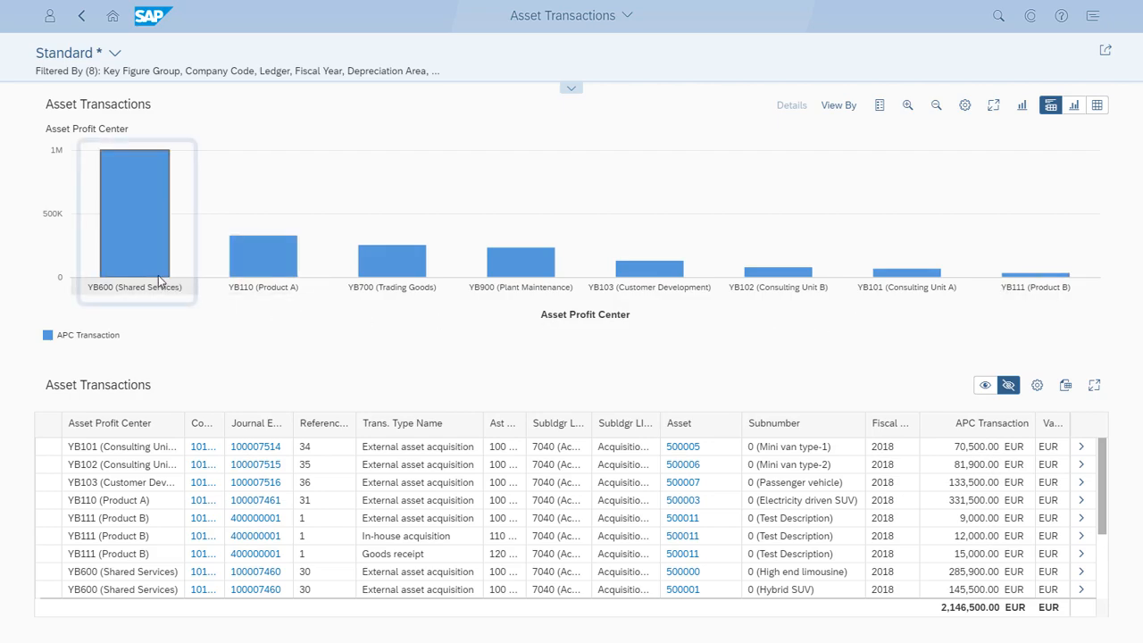
Select the YB600 (Shared Services) column in the chart to restrict the table to its transactions
{"action": "left_click", "coordinate": [143, 239]}
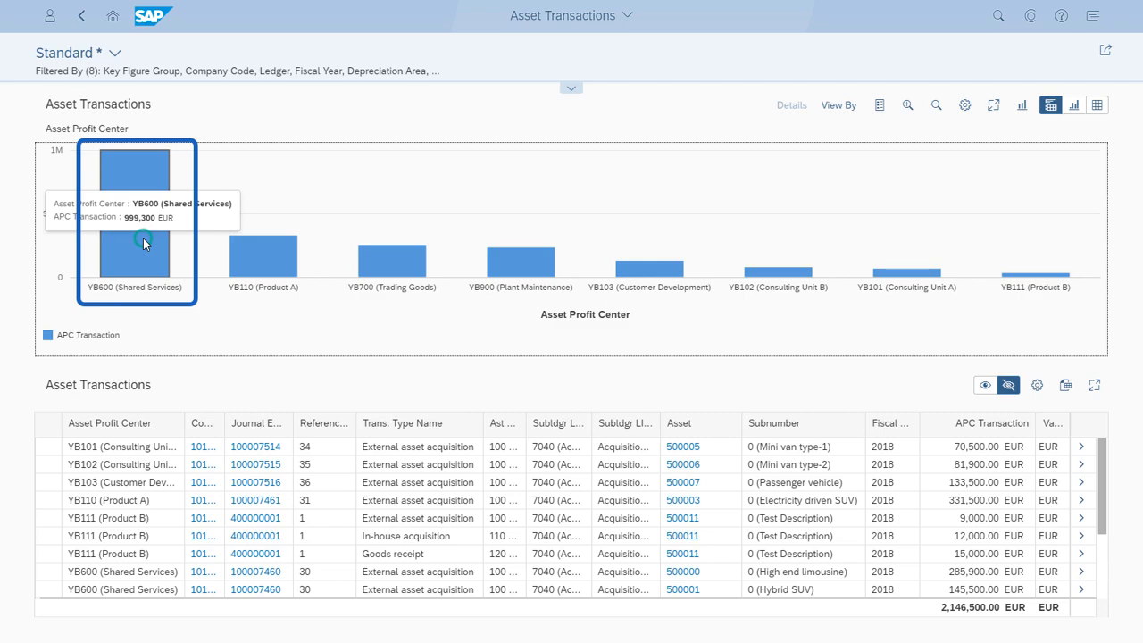
{"action": "left_click", "coordinate": [143, 237]}
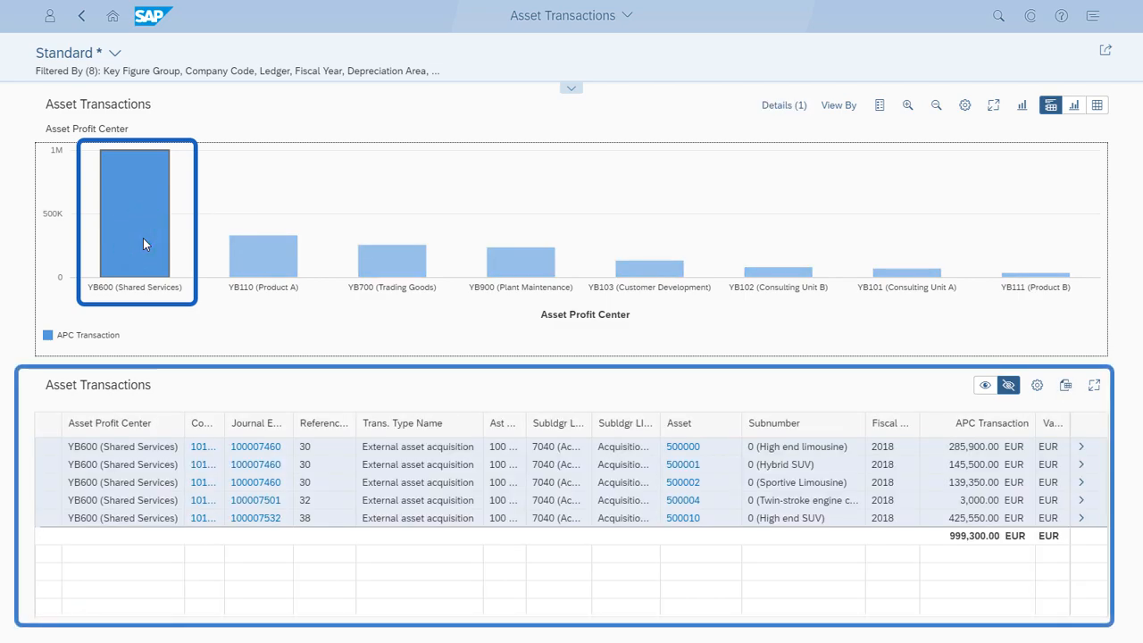